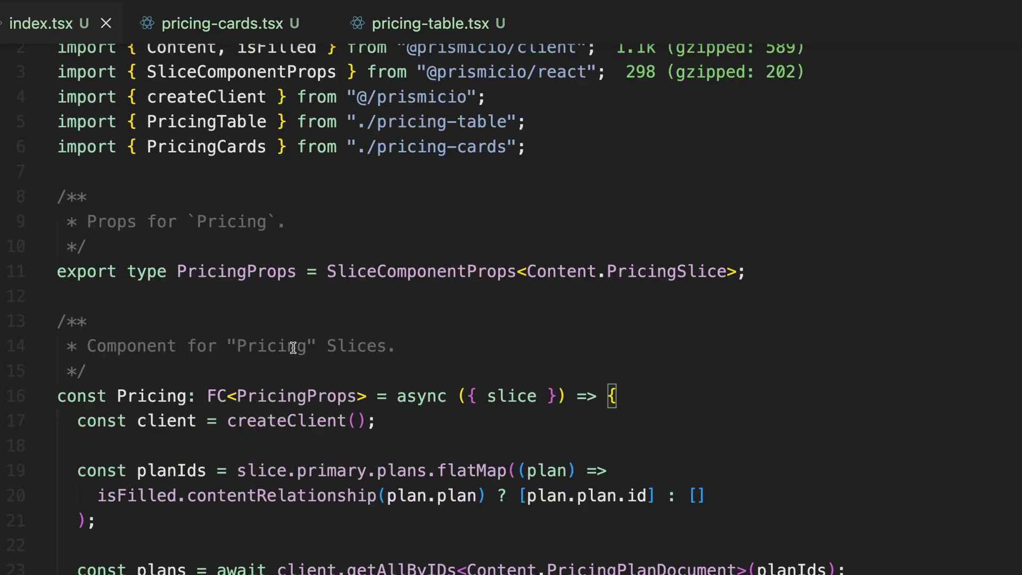
# Step: List the Pricing space's Pricing Plan, Pricing Plan Group and Pricing Plan Feature documents in Prismic
pyautogui.scroll(-6, 293, 348)
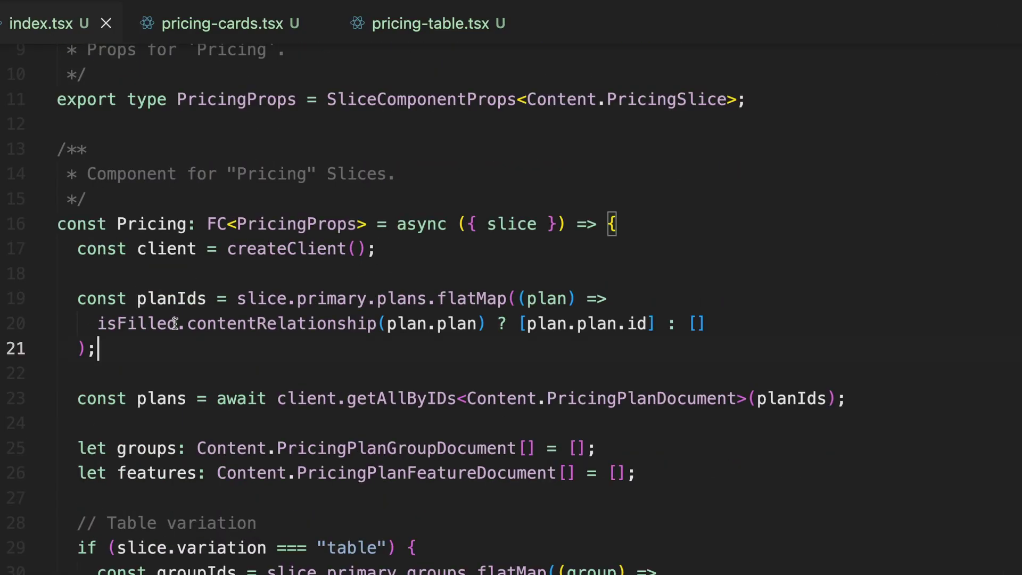
pyautogui.click(100, 329)
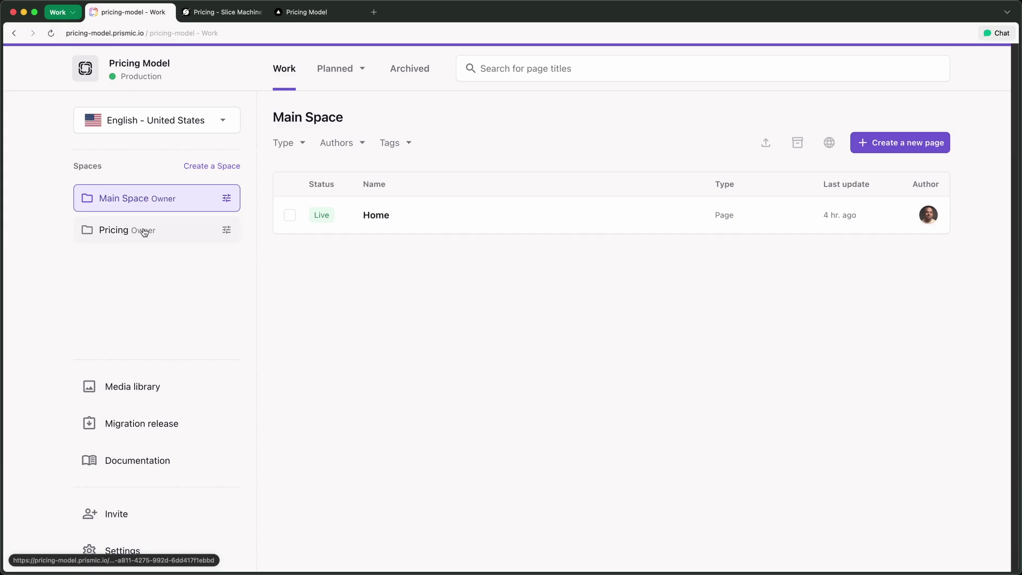
pyautogui.click(144, 231)
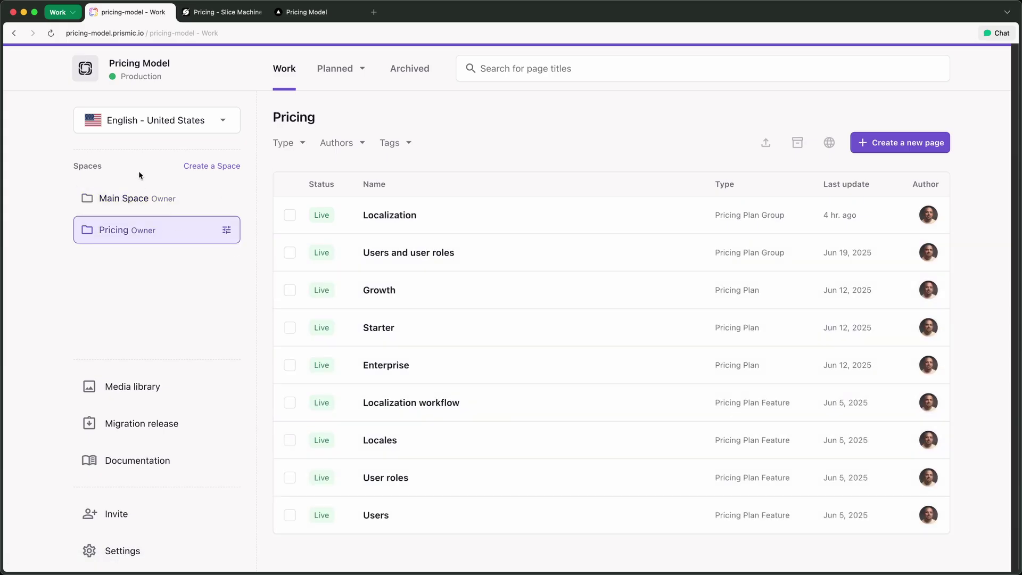
# Step: View the rendered Pricing Model site's localhost pricing page
pyautogui.click(320, 13)
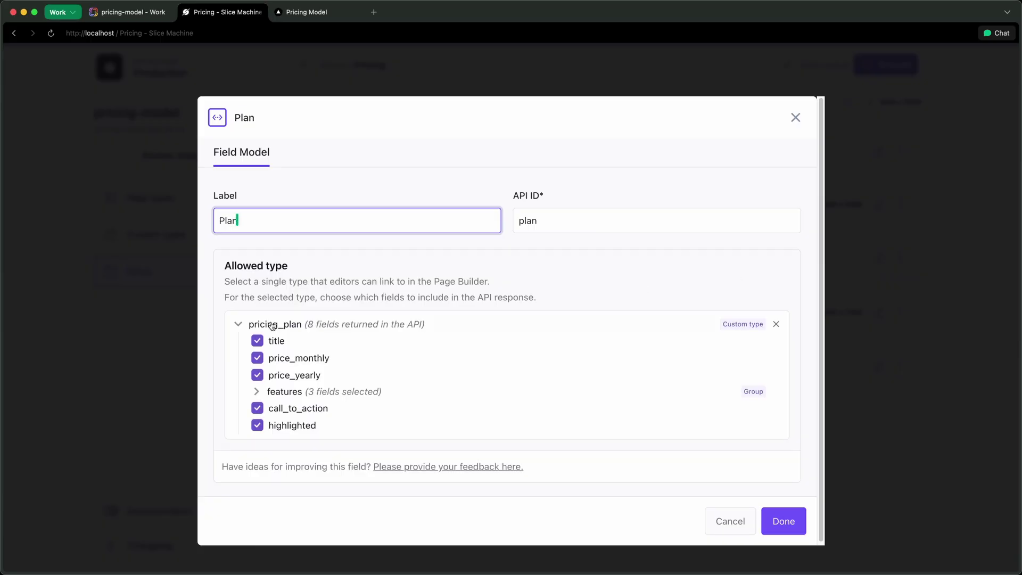
# Step: Drill through pricing_plan, features and feature to reveal pricing_plan_feature's title and description fields
pyautogui.click(237, 324)
pyautogui.click(237, 324)
pyautogui.click(256, 392)
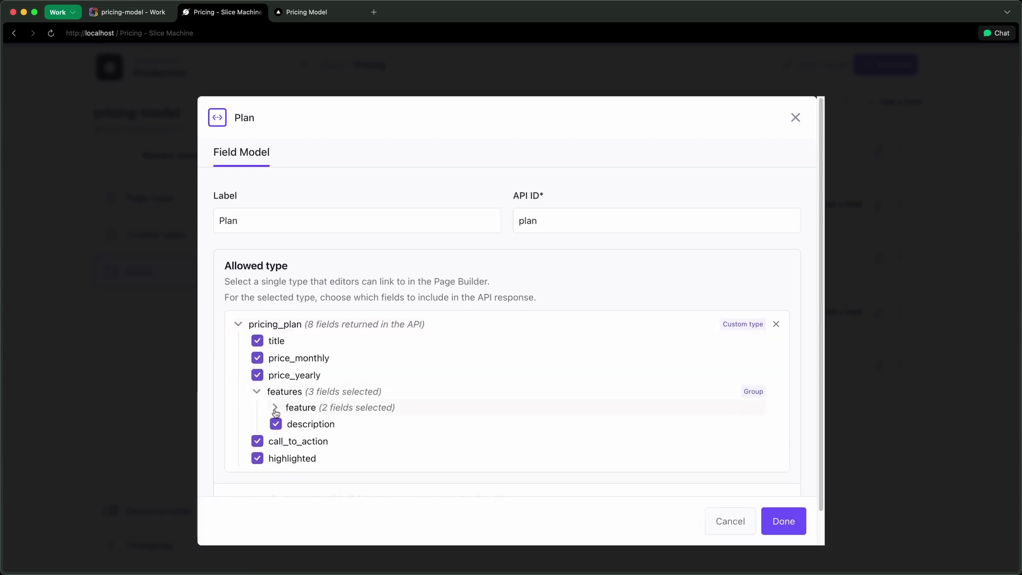
pyautogui.click(275, 408)
pyautogui.click(293, 423)
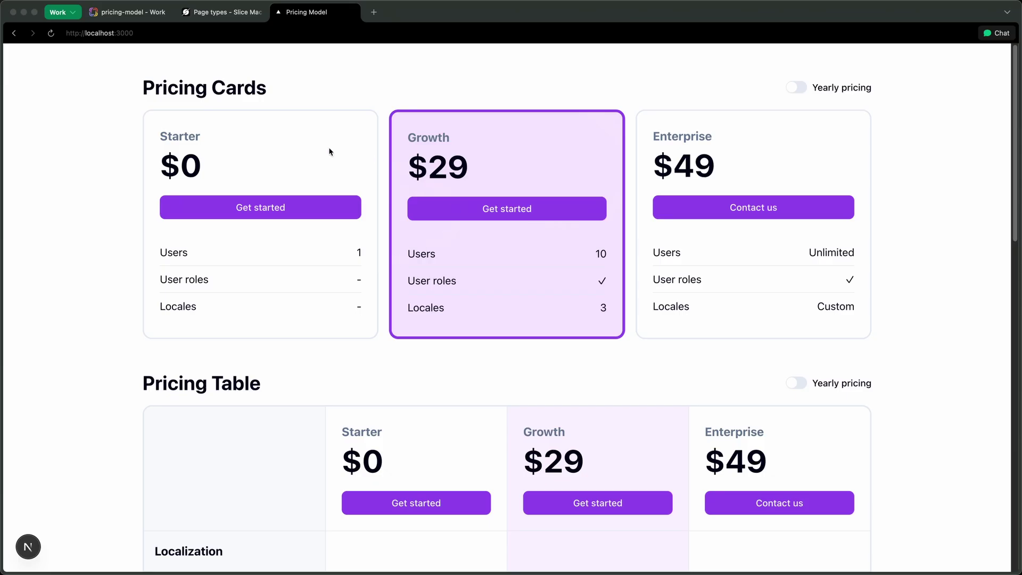
# Step: Browse the Page type and Slices list in Slice Machine, ending on the Custom types list
pyautogui.scroll(-4, 210, 271)
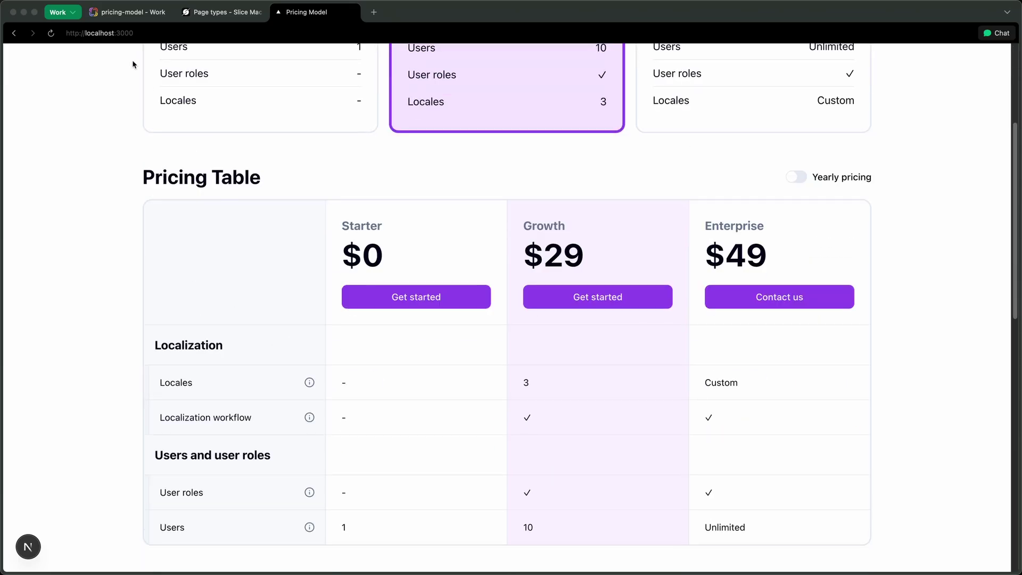
pyautogui.click(224, 12)
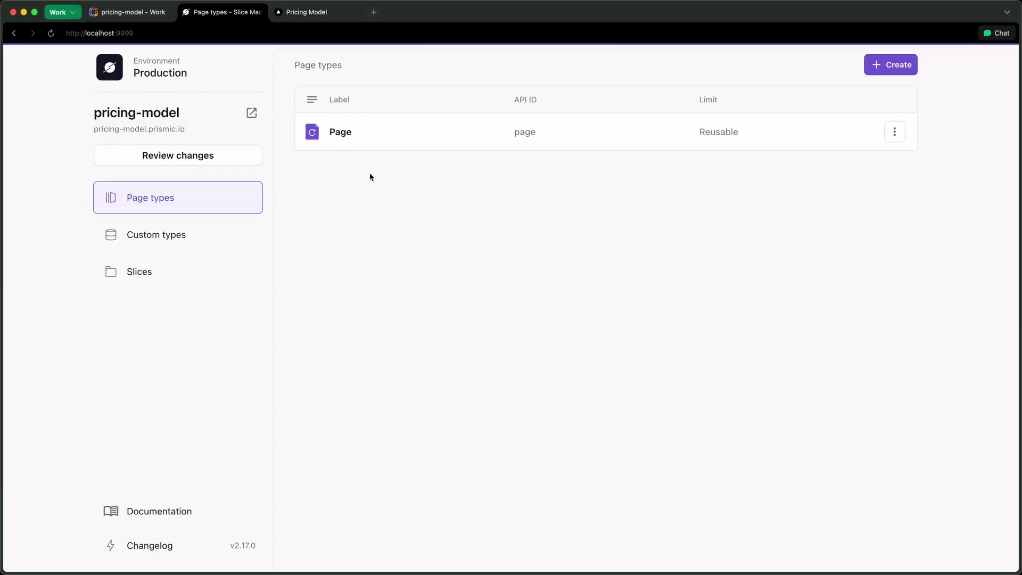
pyautogui.click(417, 141)
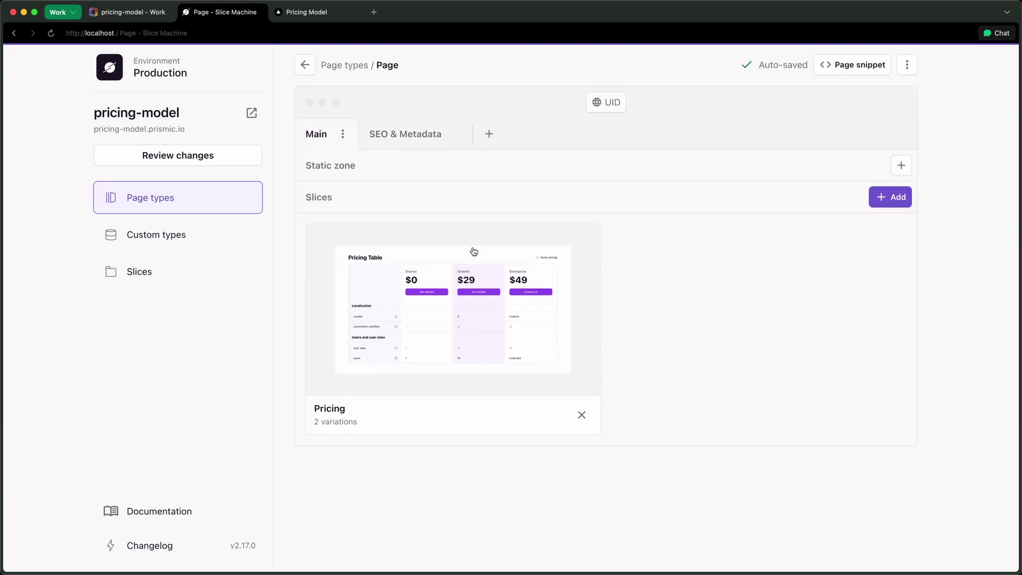
pyautogui.click(160, 238)
pyautogui.click(172, 269)
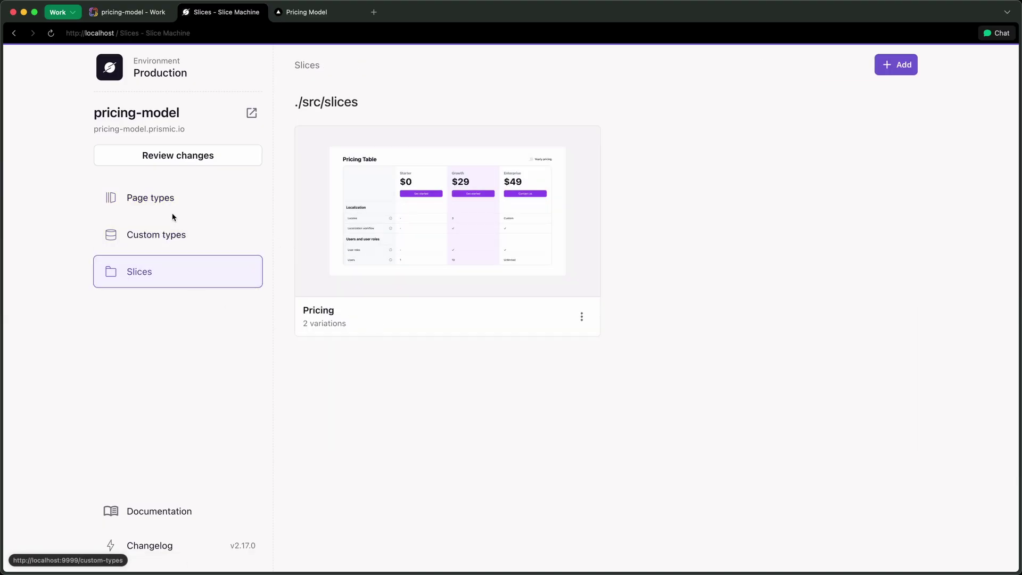
pyautogui.click(171, 227)
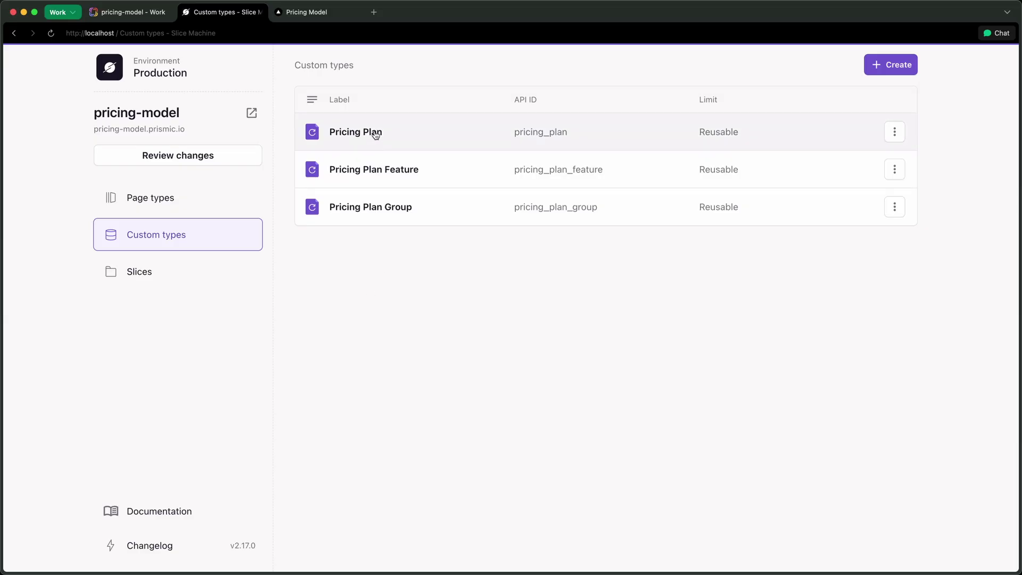
pyautogui.click(301, 12)
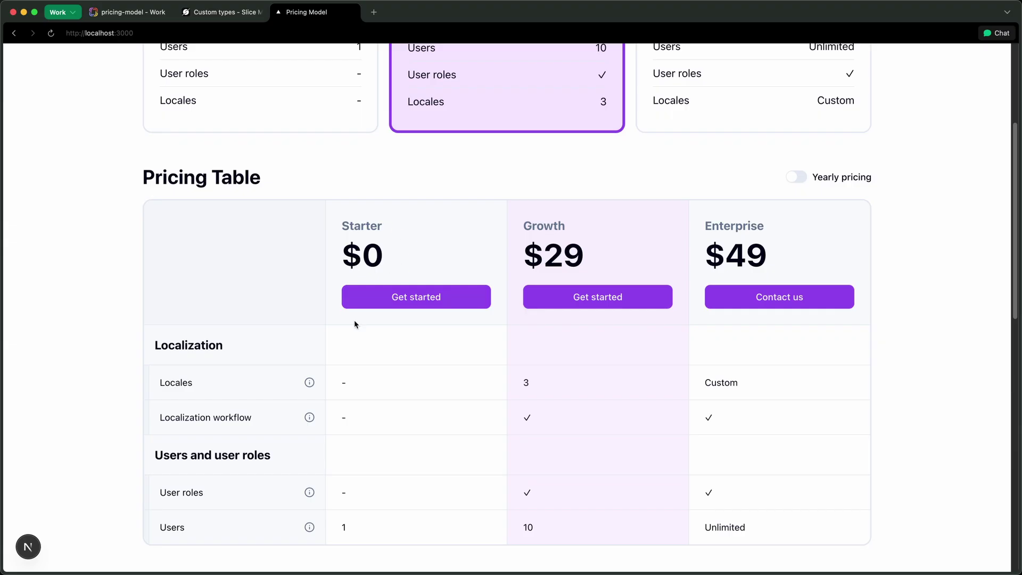
pyautogui.scroll(4, 371, 260)
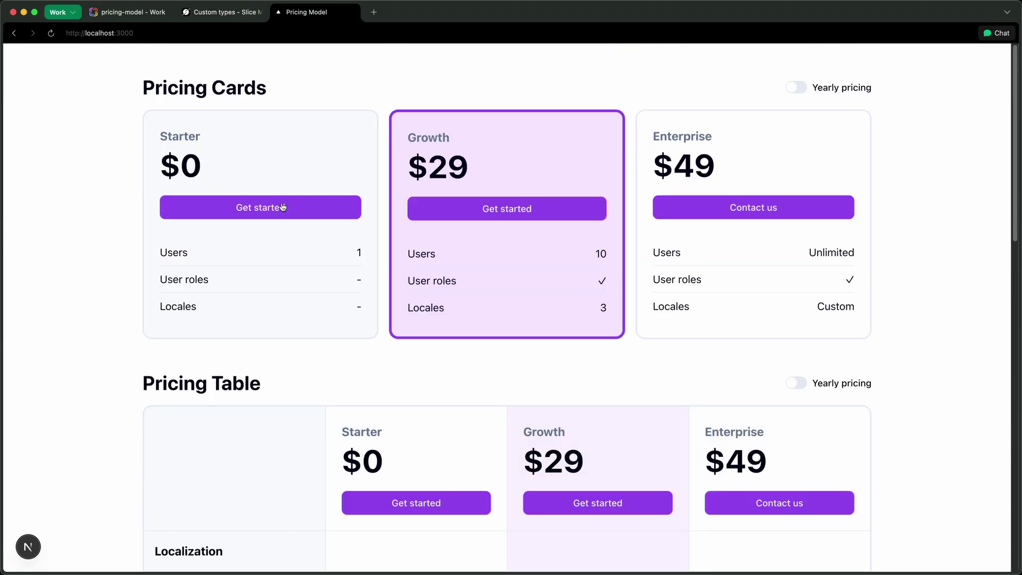
pyautogui.click(209, 13)
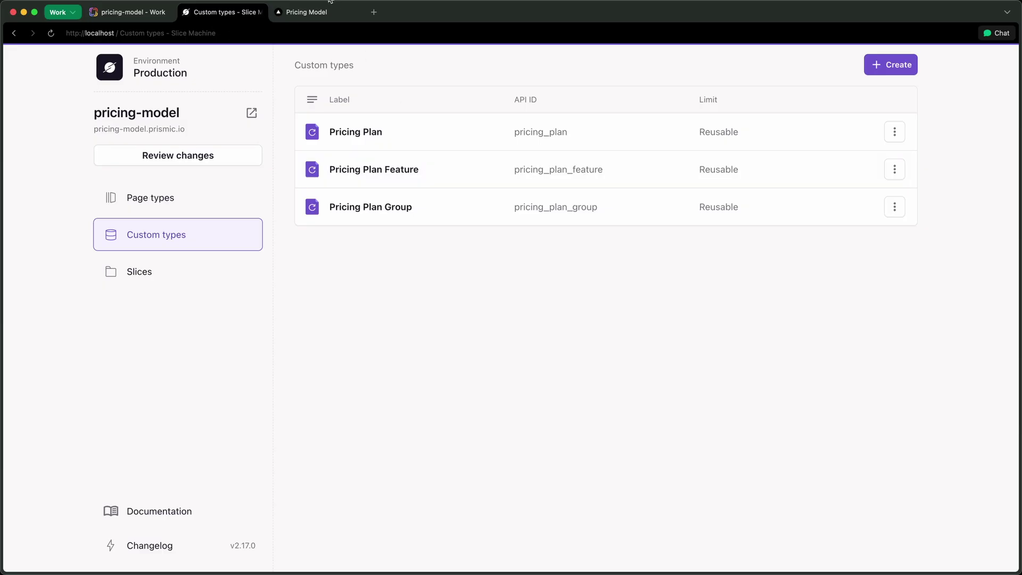
pyautogui.click(305, 13)
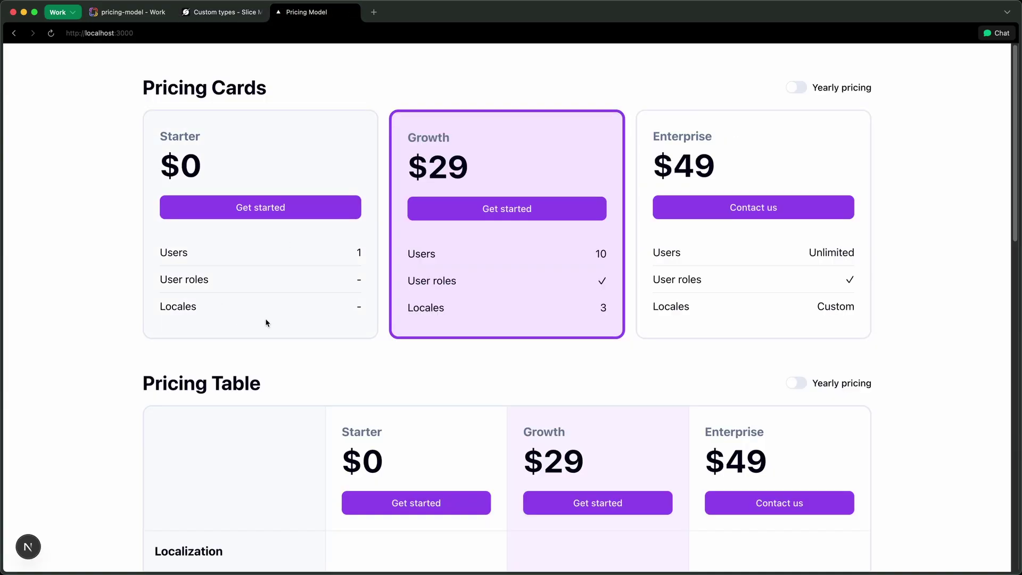
pyautogui.scroll(-5, 433, 312)
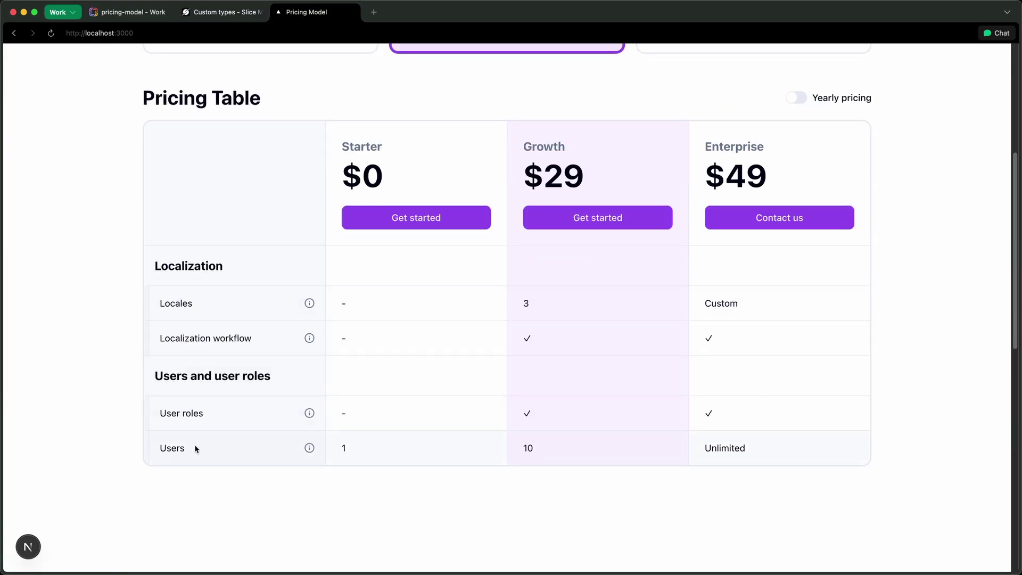
pyautogui.scroll(5, 247, 413)
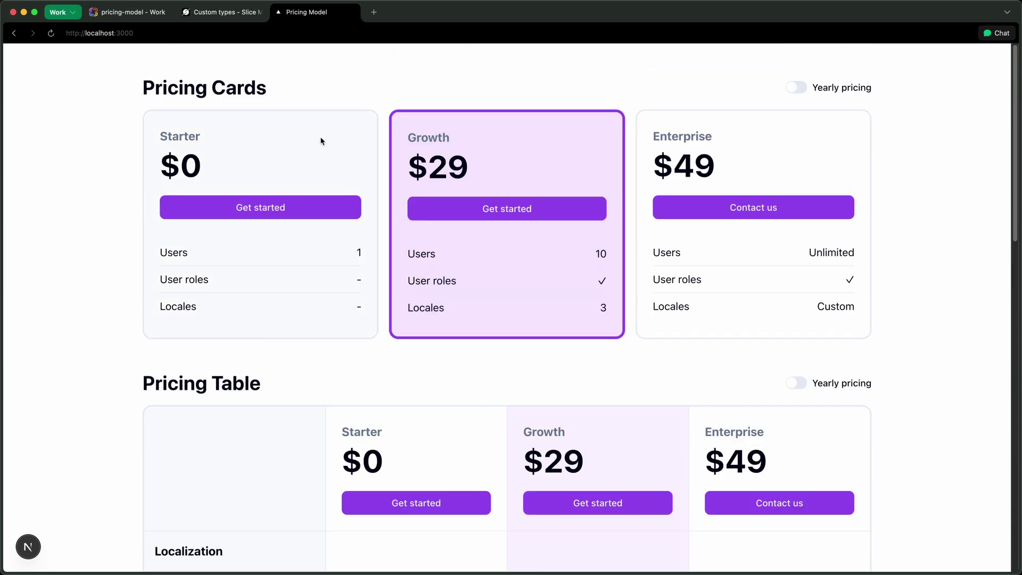
pyautogui.hotkey('ctrl', 'shift', 'Tab')
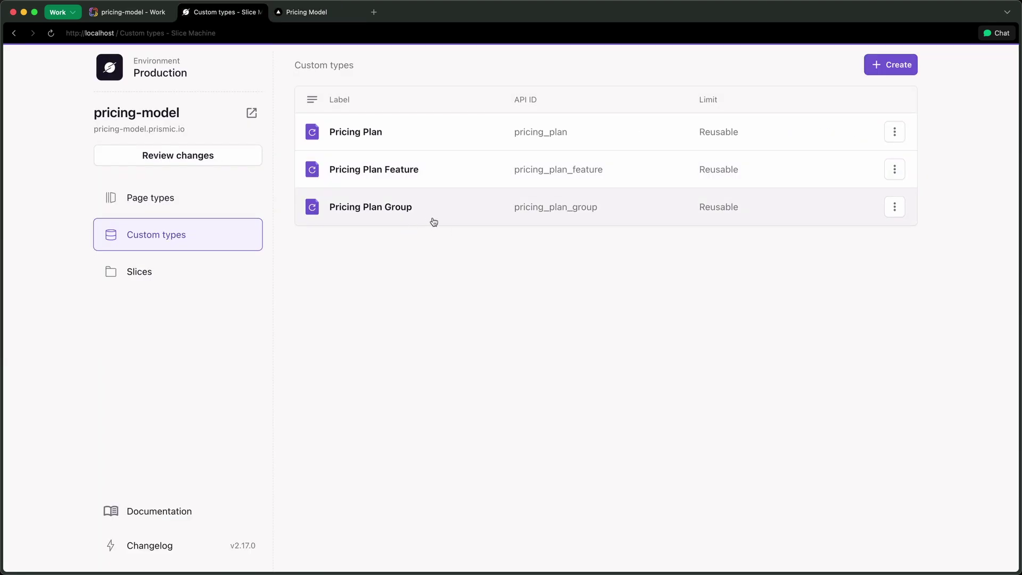
pyautogui.click(299, 13)
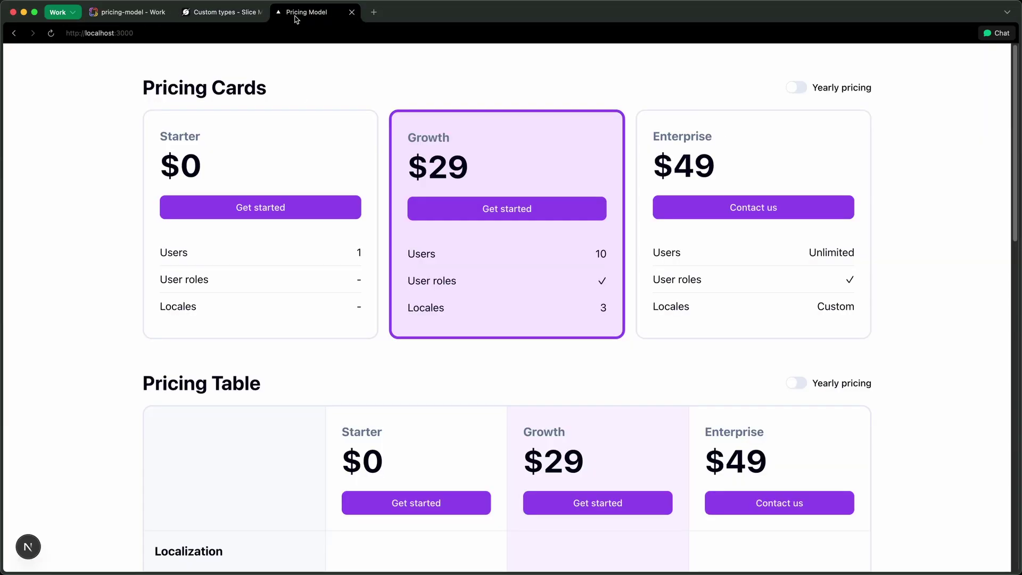
pyautogui.scroll(-3, 285, 343)
pyautogui.scroll(-3, 286, 345)
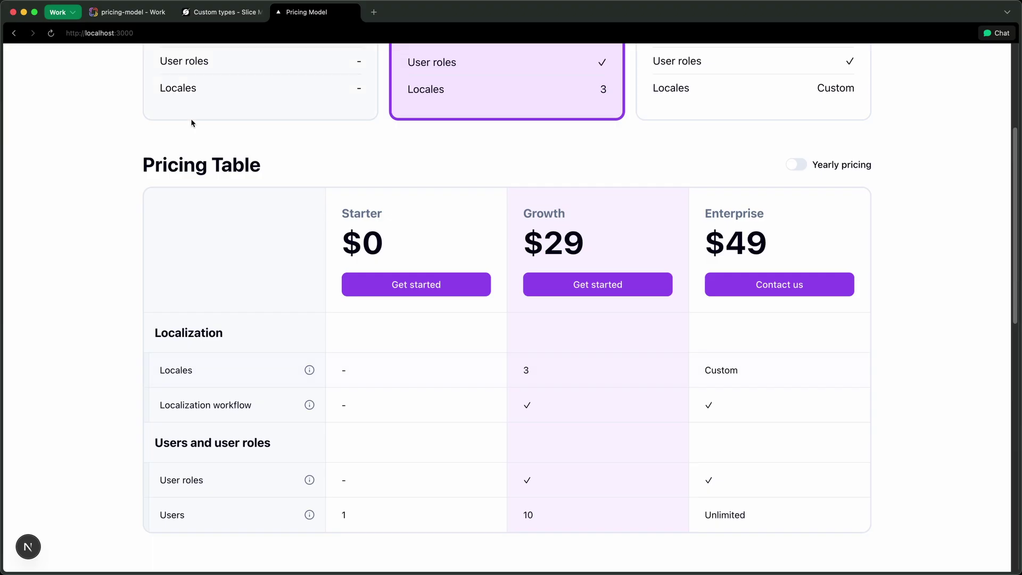
pyautogui.click(218, 16)
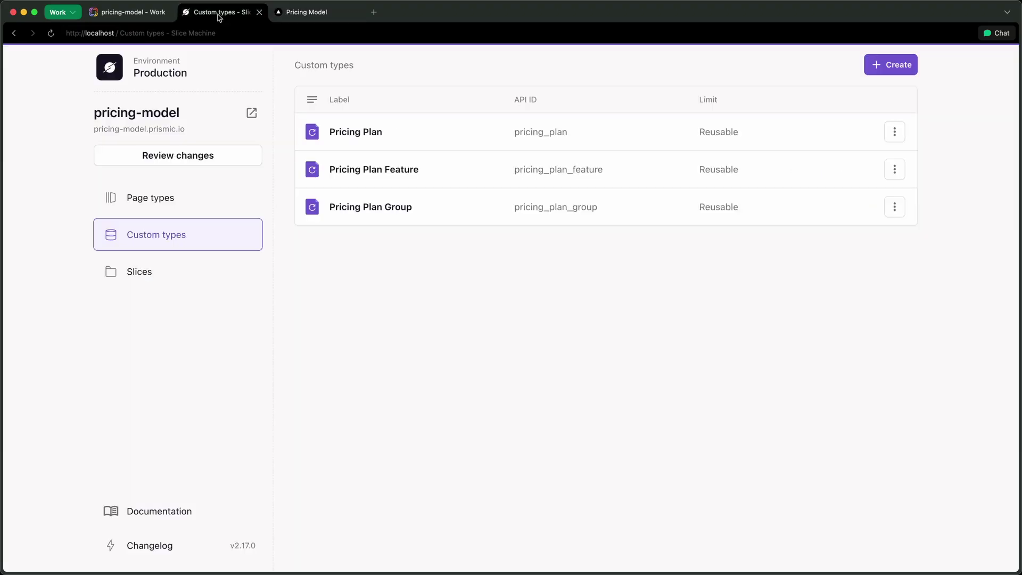
# Step: Compare the Pricing Plan Feature custom type with the rendered pricing table
pyautogui.click(414, 177)
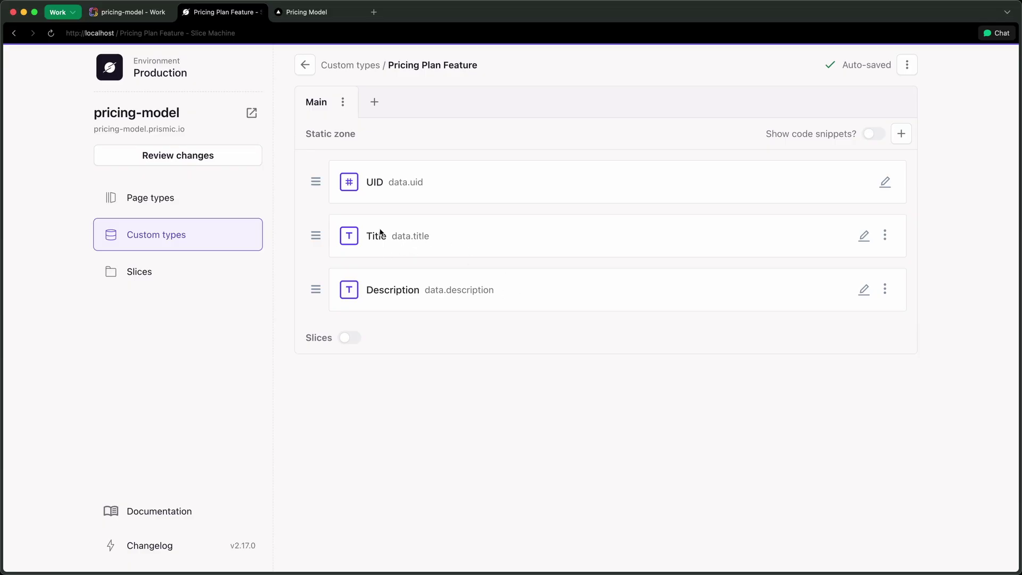
pyautogui.click(308, 11)
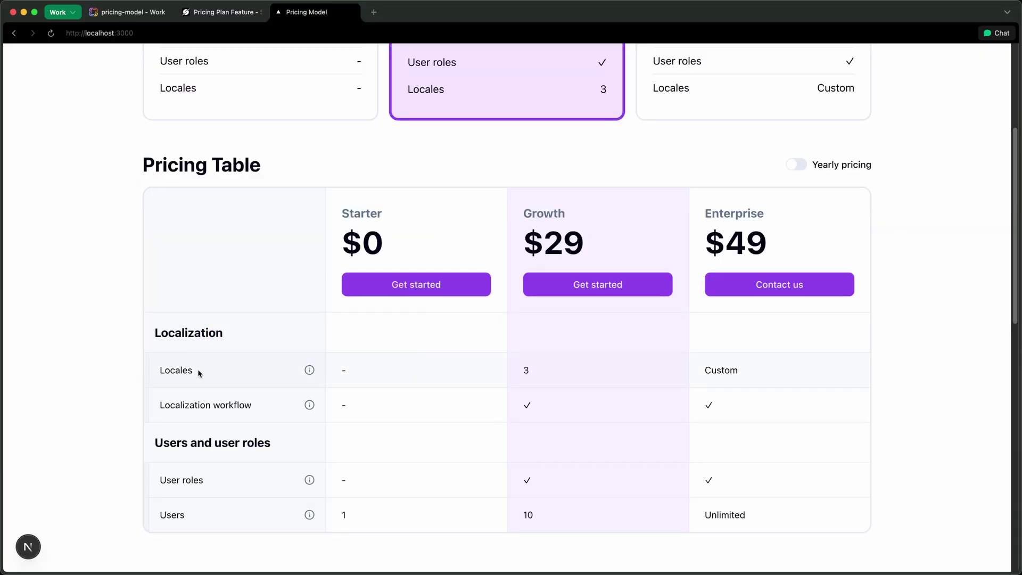
pyautogui.click(234, 12)
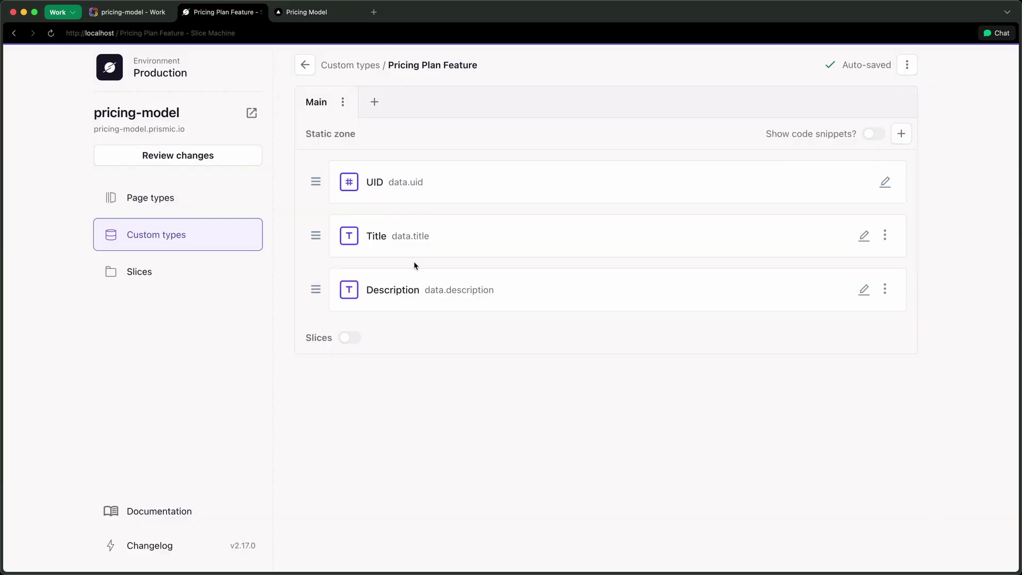
pyautogui.click(315, 11)
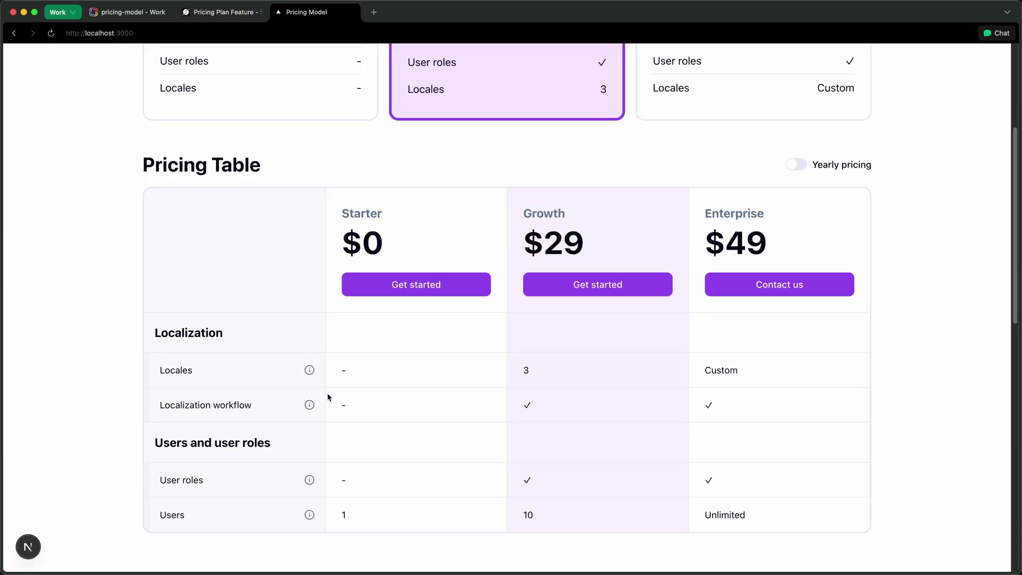
pyautogui.moveTo(308, 376)
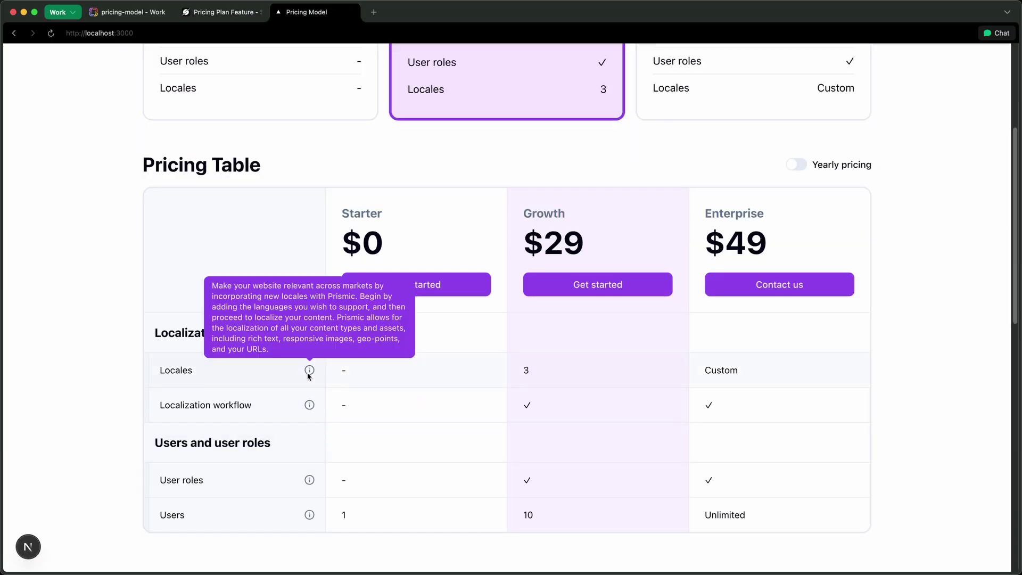
# Step: View the Pricing Plan Group custom type's fields, then return to the rendered pricing page
pyautogui.click(228, 12)
pyautogui.press('super+bracketleft')
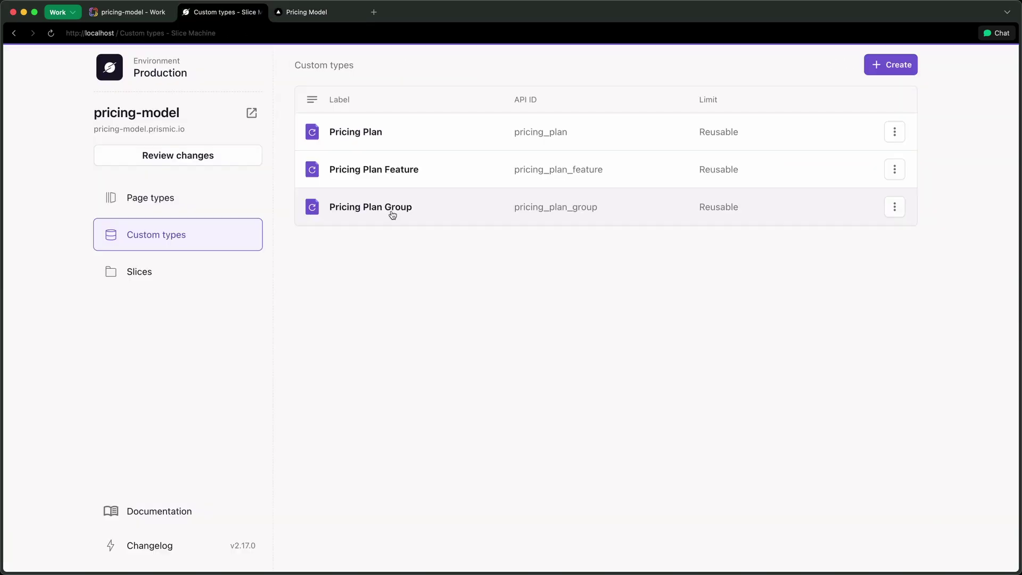
pyautogui.click(393, 215)
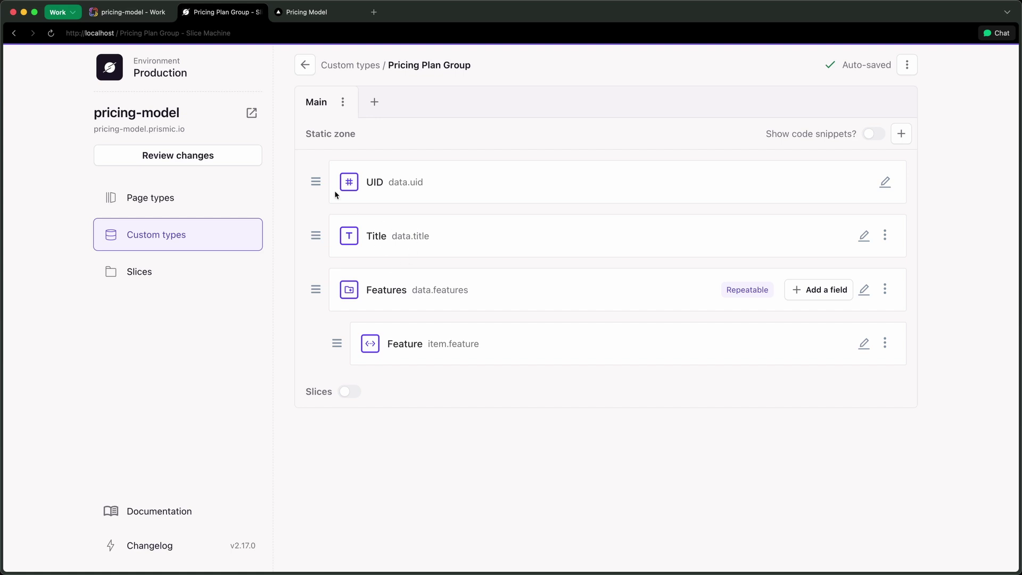
pyautogui.click(305, 15)
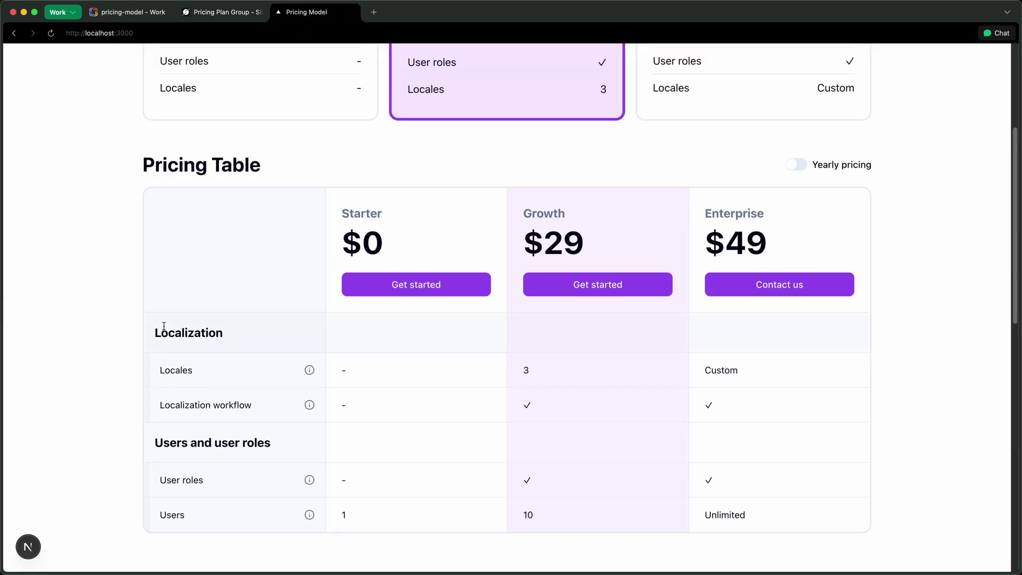
# Step: Return to Pricing Plan Group's fields: UID, Title and the repeatable Features group
pyautogui.click(223, 12)
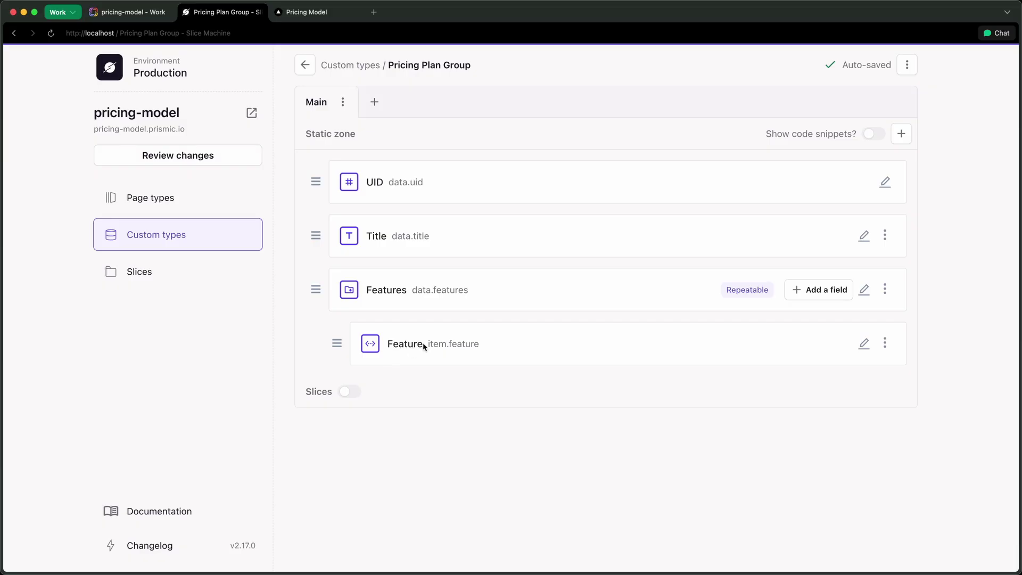
# Step: Inspect the Feature link's allowed type pricing_plan_feature and its returned fields, then go back to Custom types
pyautogui.click(863, 343)
pyautogui.click(475, 174)
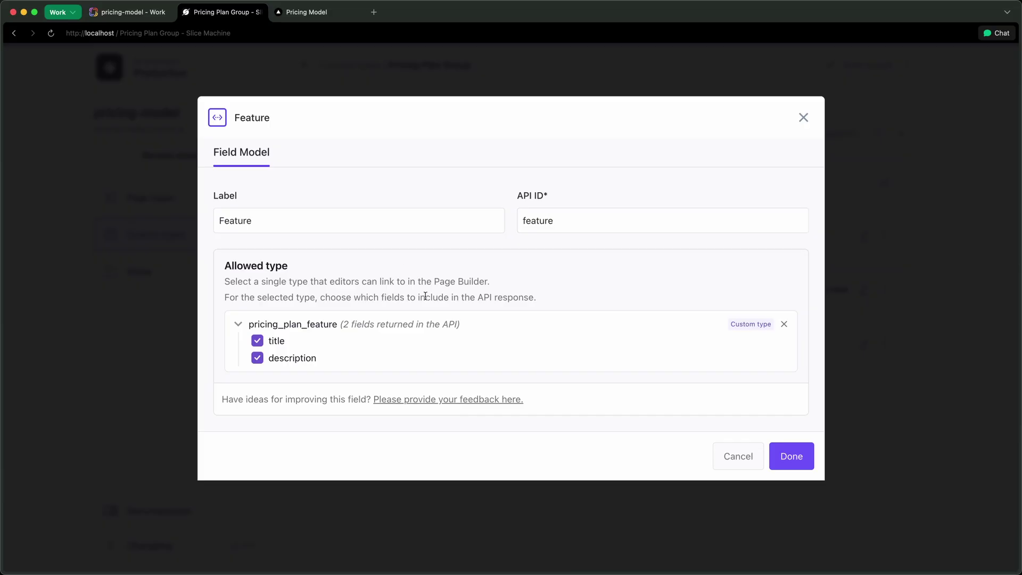
pyautogui.click(238, 324)
pyautogui.click(238, 323)
pyautogui.click(804, 117)
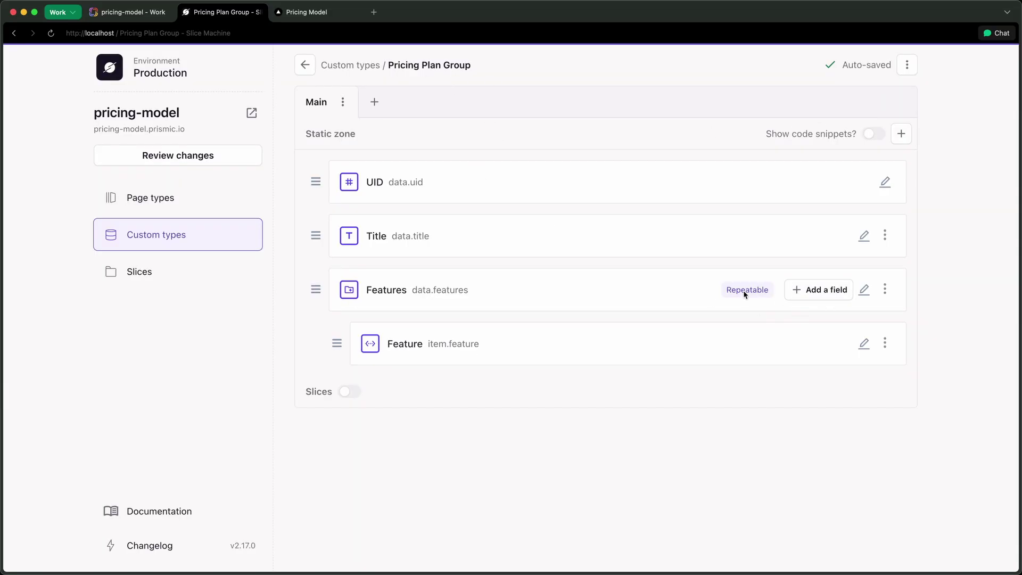
pyautogui.click(864, 343)
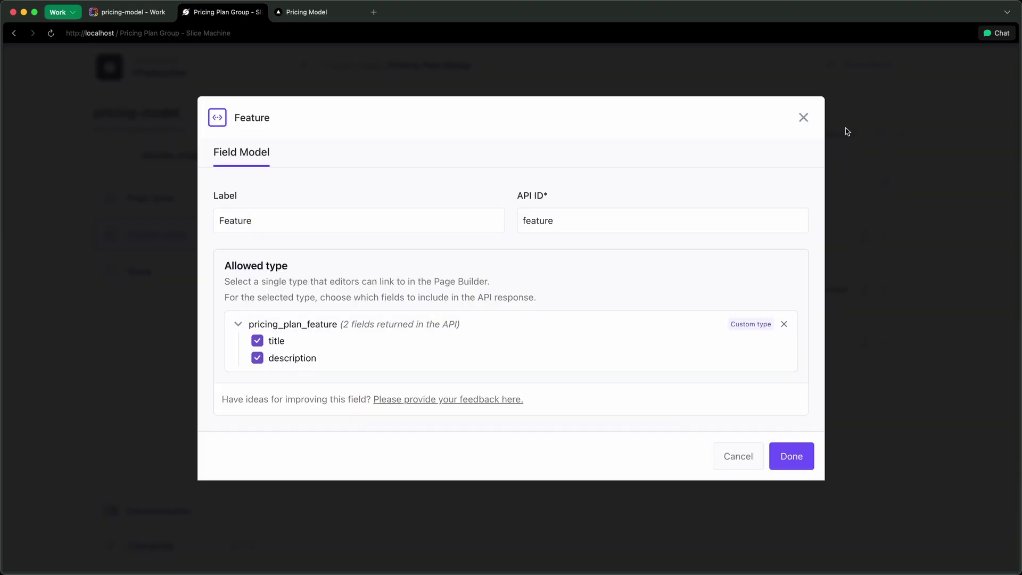
pyautogui.click(805, 116)
pyautogui.click(308, 64)
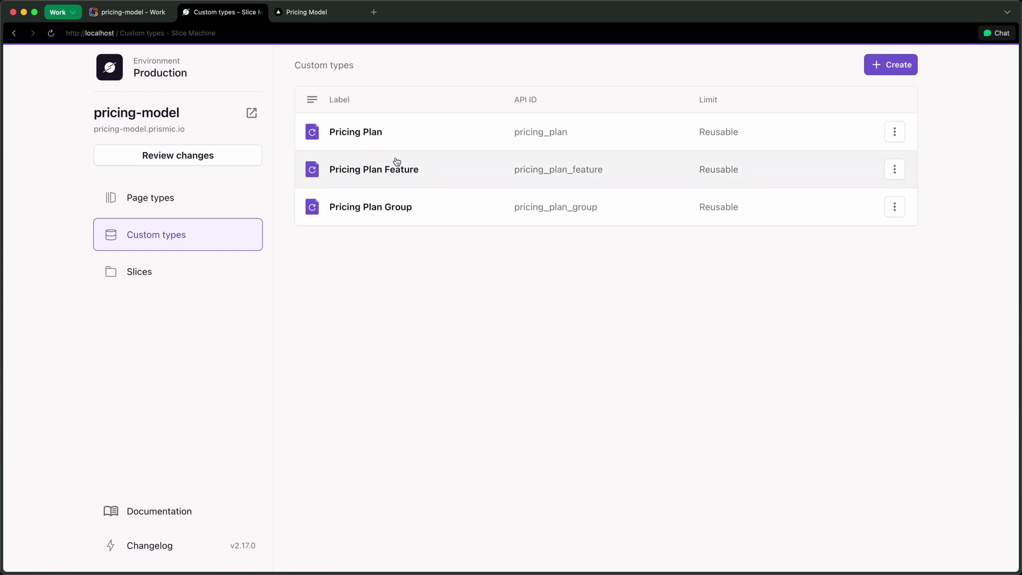
# Step: Inspect the Pricing Plan type's Feature field settings, then return to the rendered pricing page
pyautogui.click(380, 140)
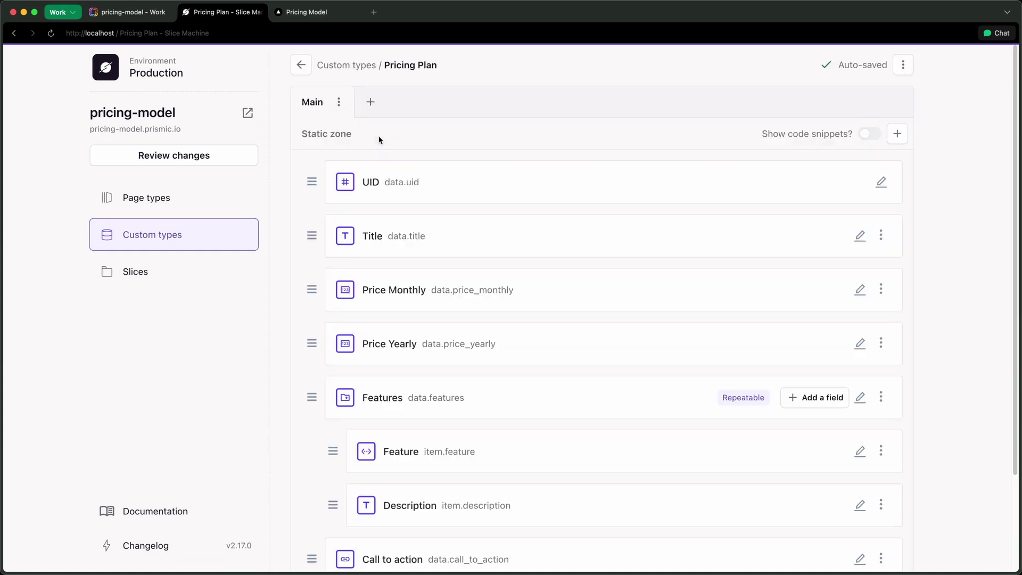
pyautogui.scroll(-1, 388, 261)
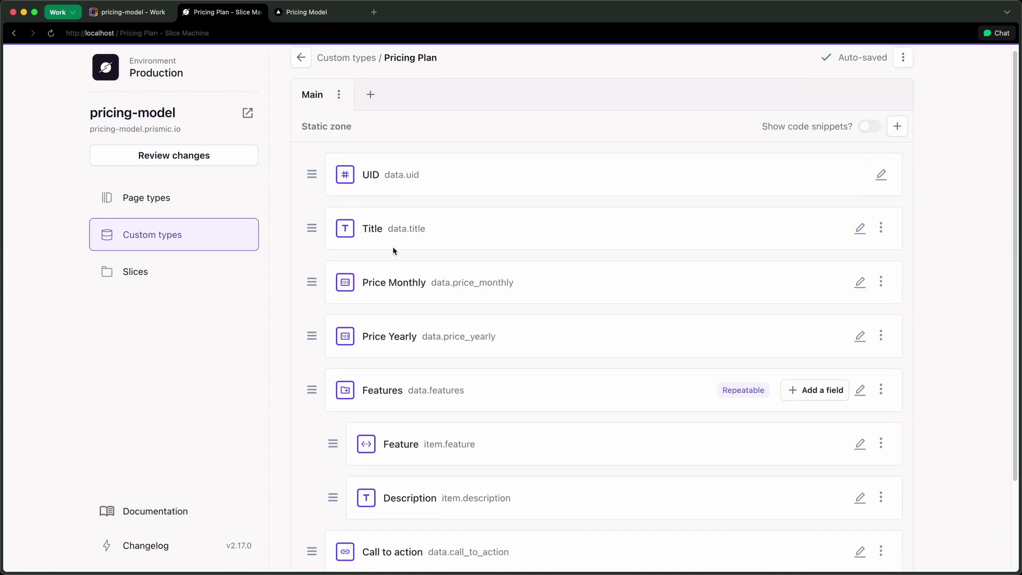
pyautogui.scroll(-4, 401, 343)
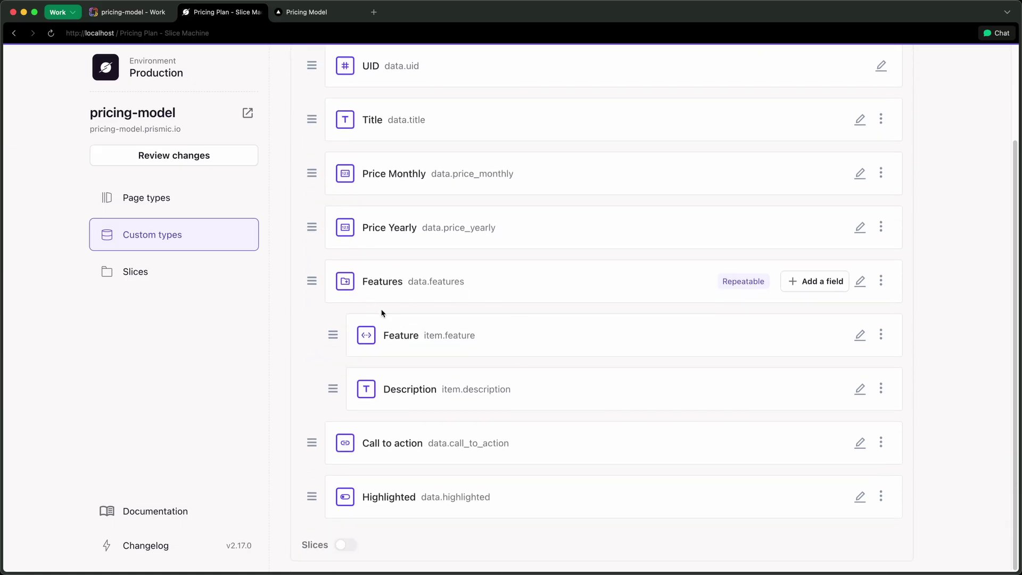
pyautogui.click(858, 342)
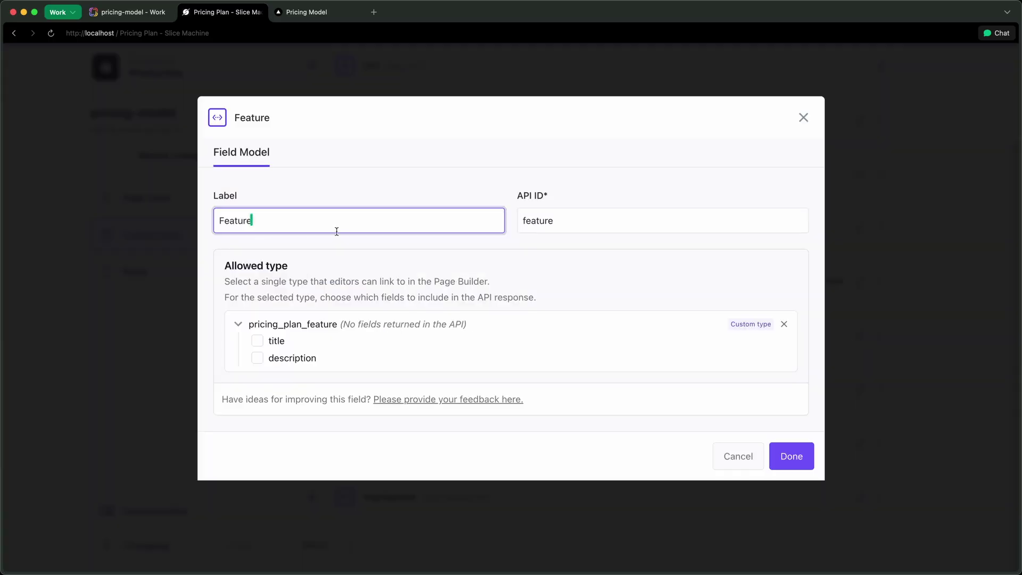
pyautogui.click(803, 117)
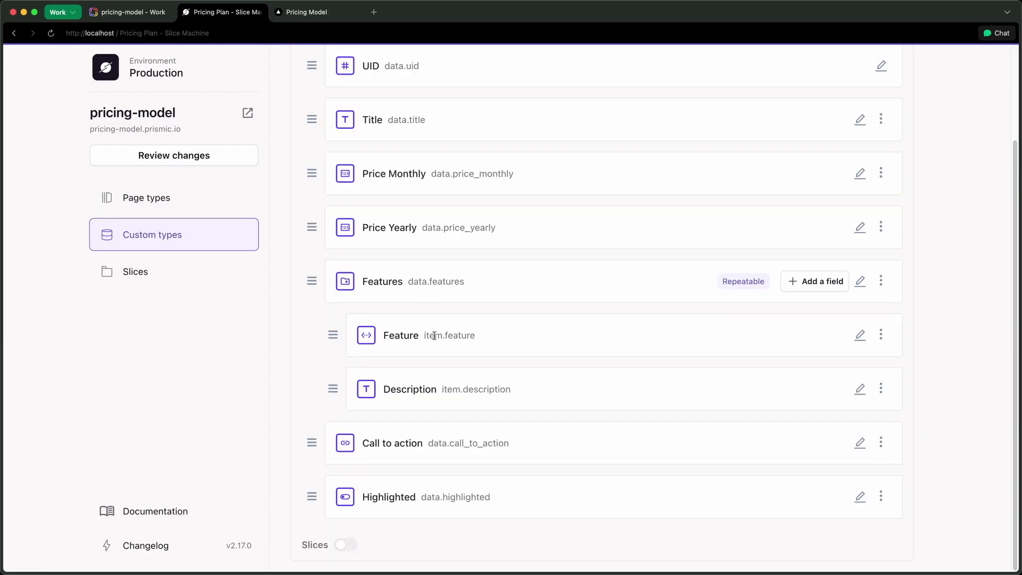
pyautogui.hotkey('ctrl', 'Tab')
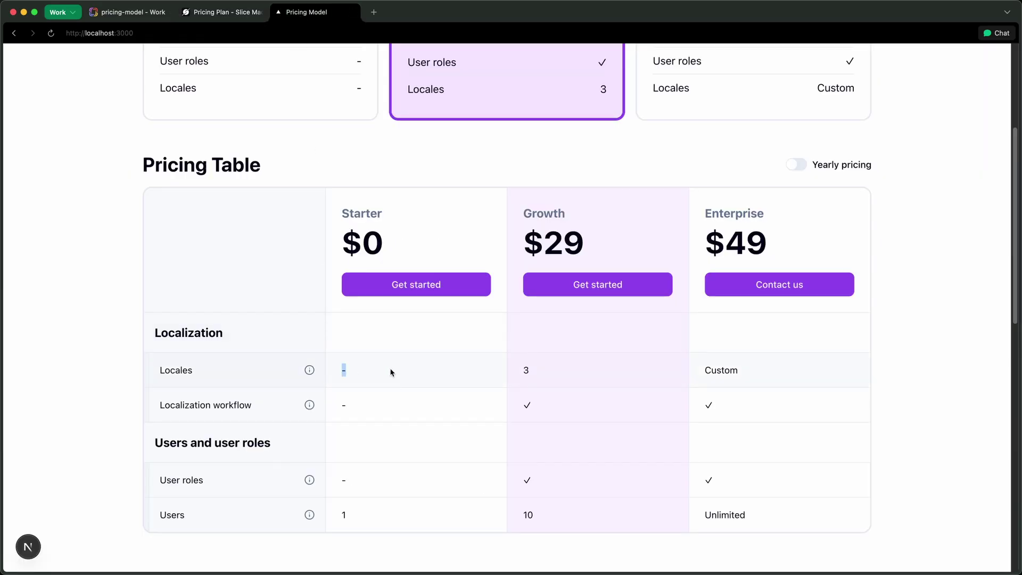
# Step: Highlight Enterprise's Localization workflow checkmark and Custom Locales value in the pricing table
pyautogui.click(220, 12)
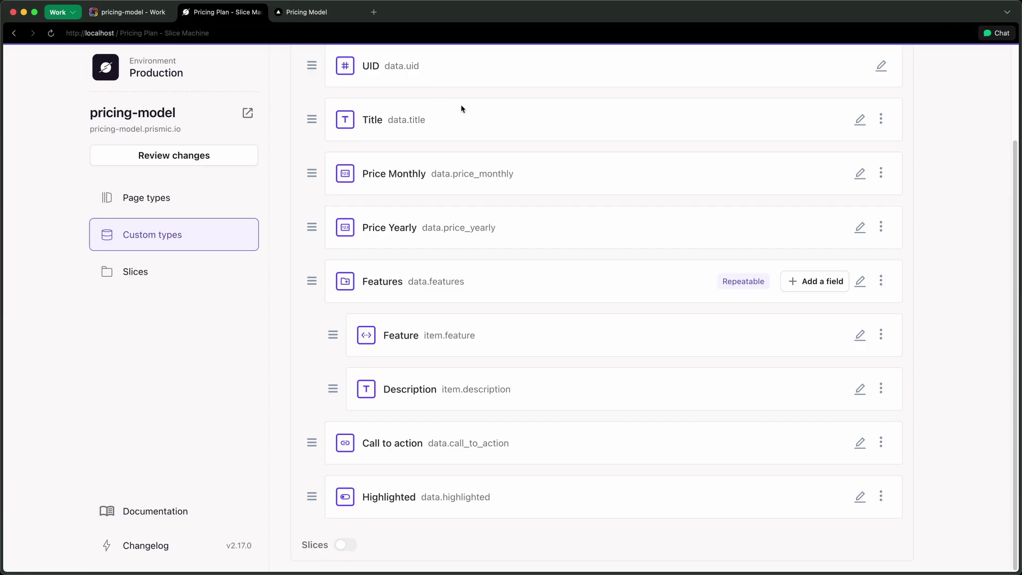
pyautogui.click(282, 12)
pyautogui.moveTo(727, 410); pyautogui.dragTo(702, 411)
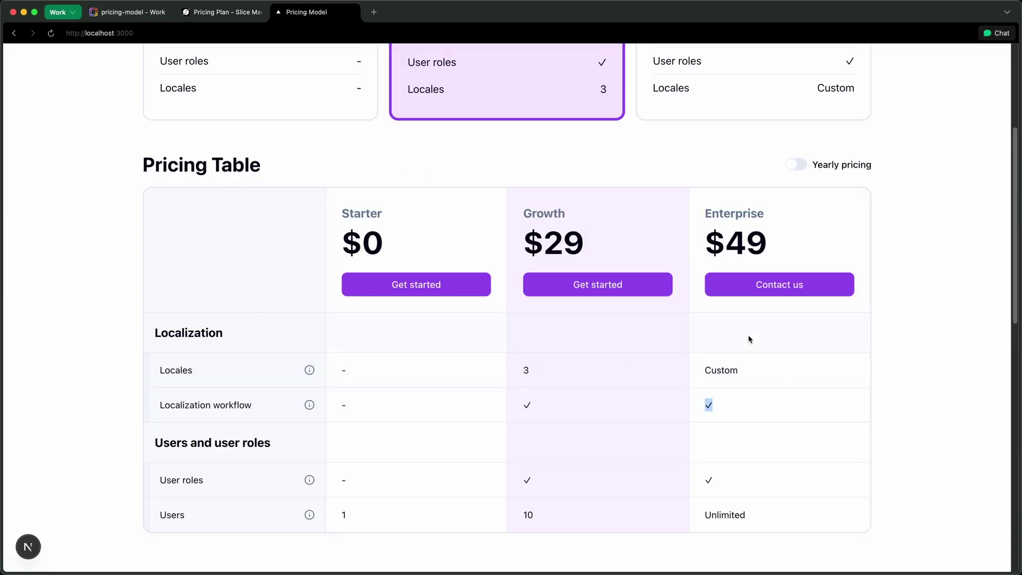
pyautogui.doubleClick(730, 369)
pyautogui.click(767, 376)
pyautogui.click(212, 15)
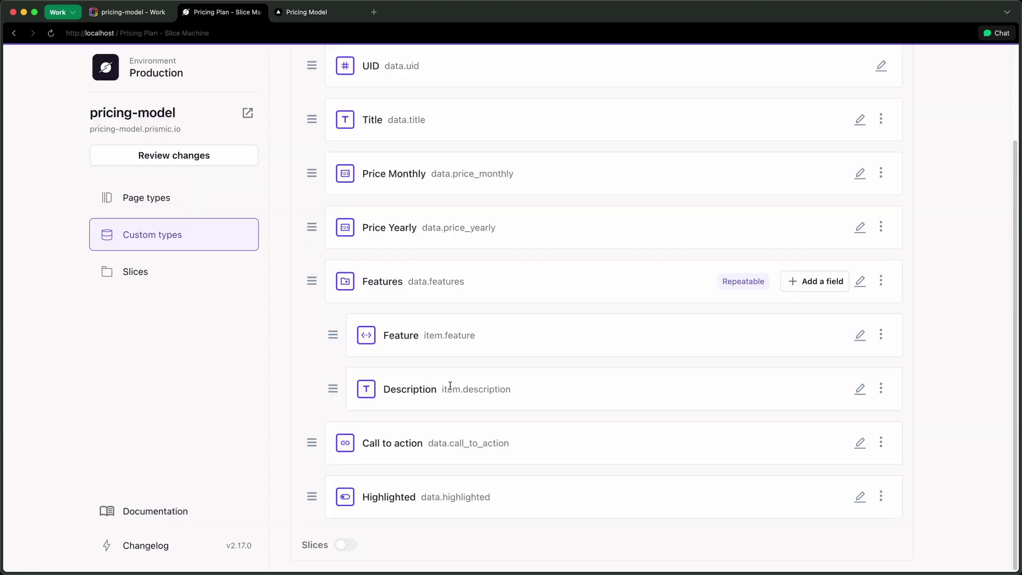
# Step: Scroll through the Pricing Plan fields, from UID and Title to Call to action and Highlighted
pyautogui.scroll(1, 451, 392)
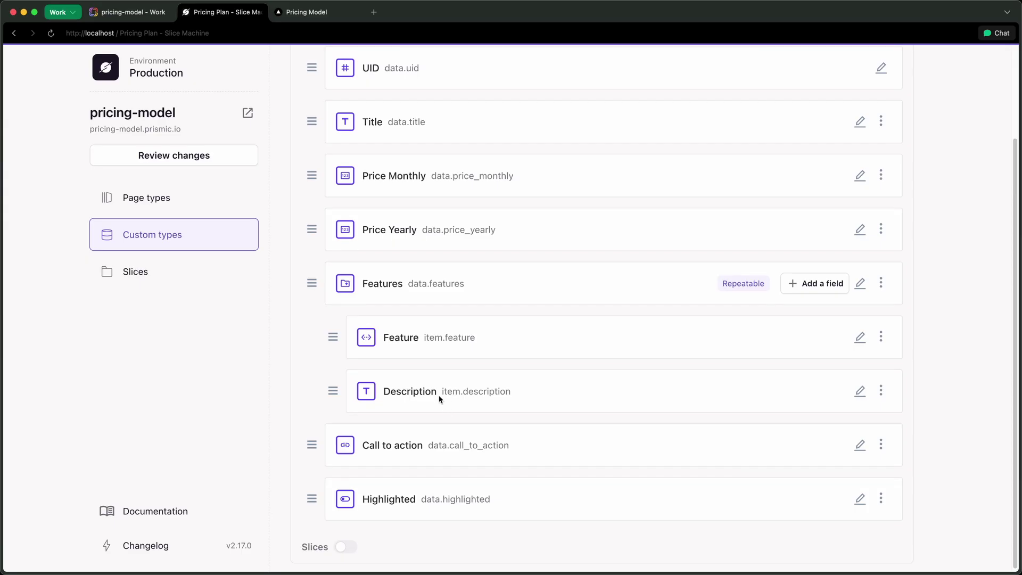
pyautogui.scroll(-1, 432, 390)
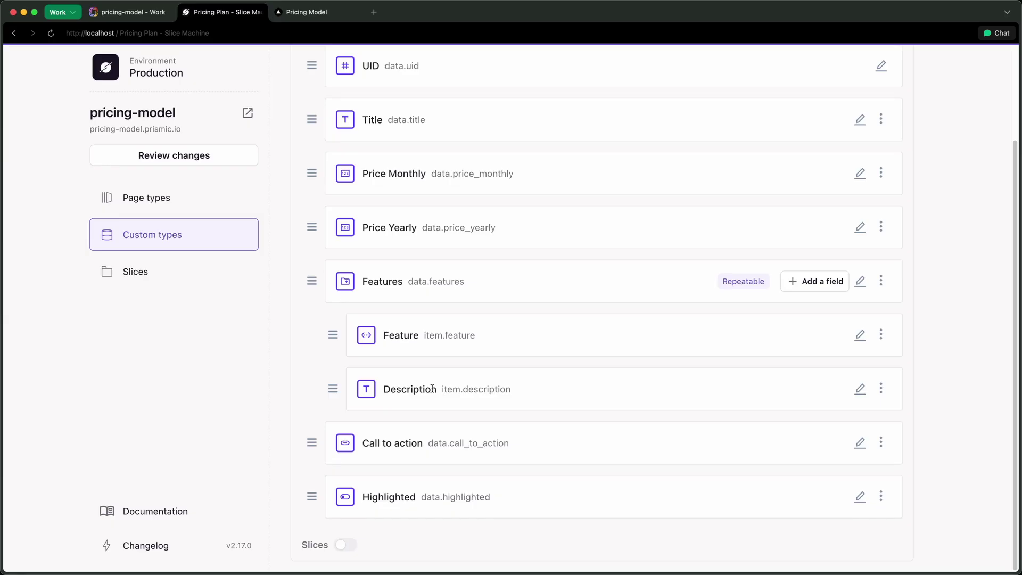
pyautogui.click(313, 18)
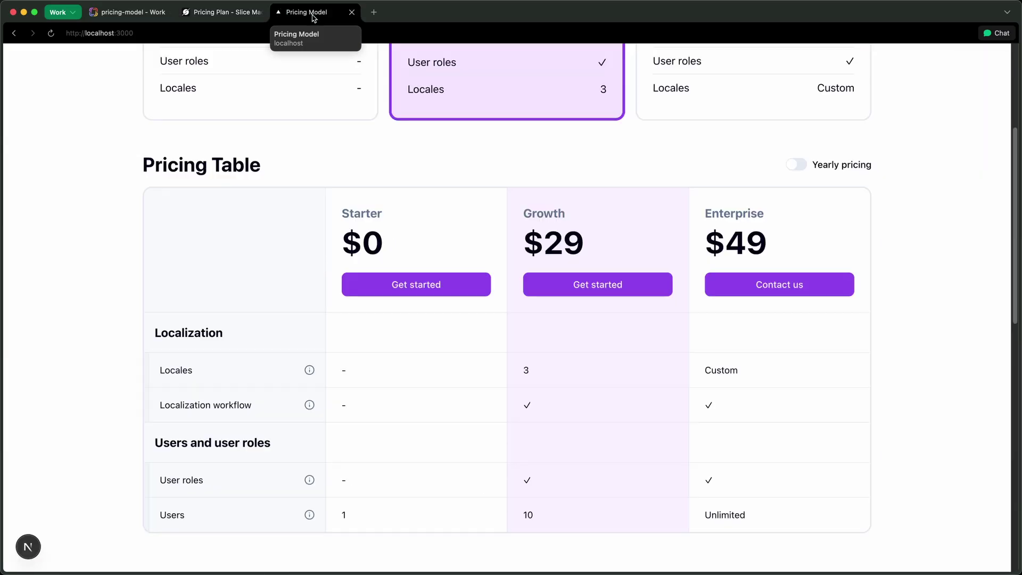
pyautogui.scroll(2, 393, 137)
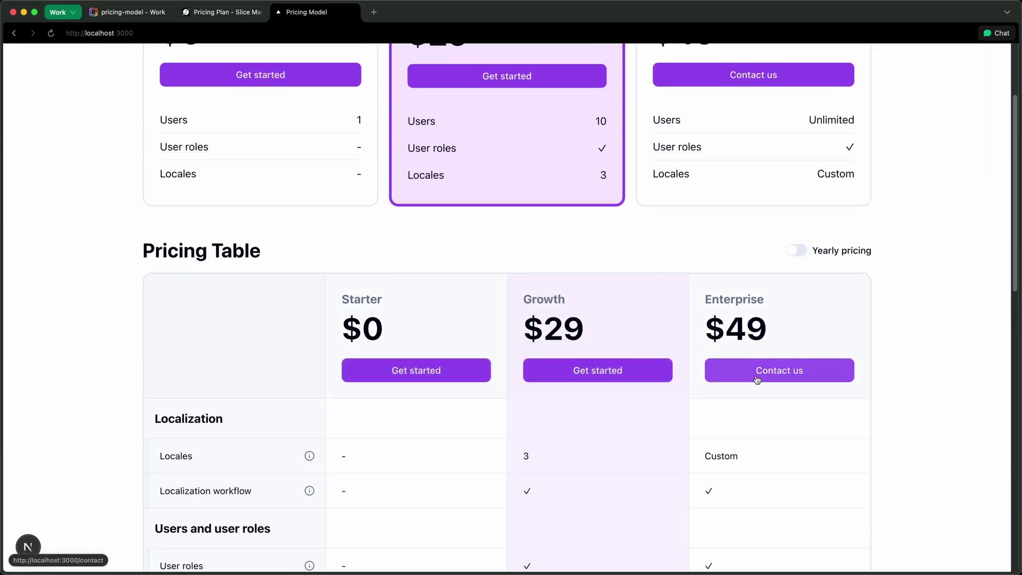
pyautogui.scroll(3, 761, 368)
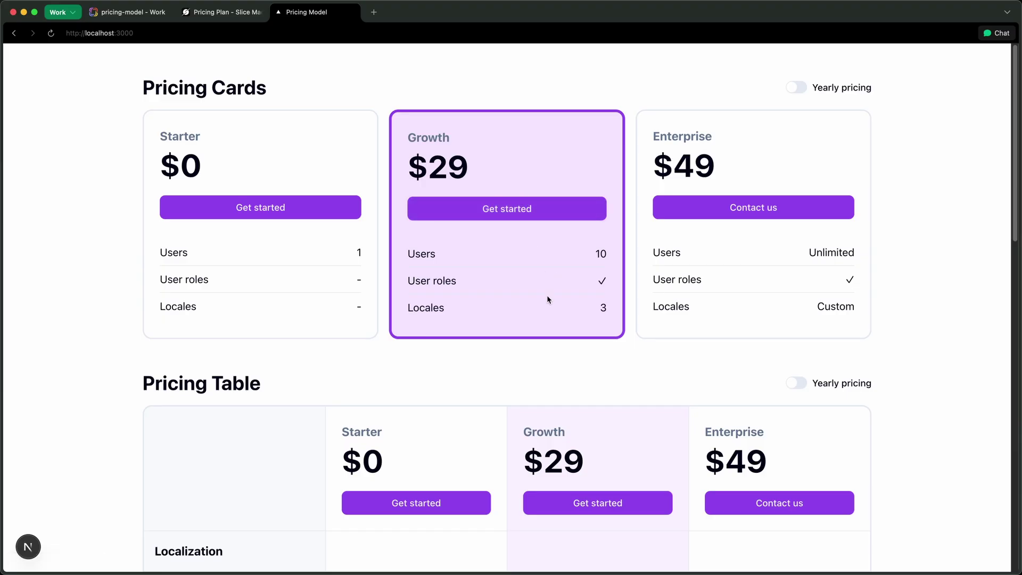
pyautogui.scroll(-1, 548, 319)
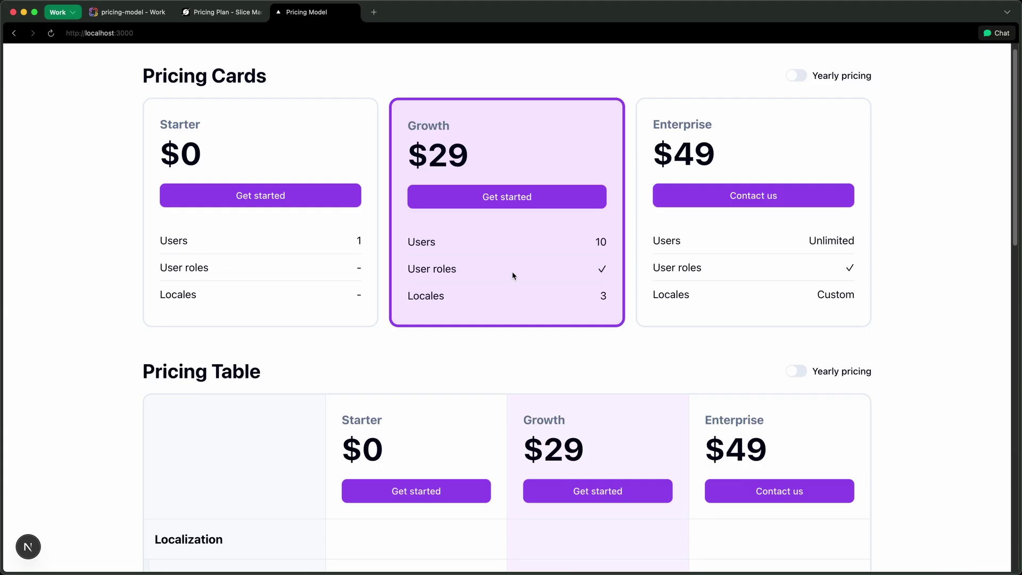
pyautogui.scroll(-4, 693, 388)
pyautogui.scroll(-4, 560, 475)
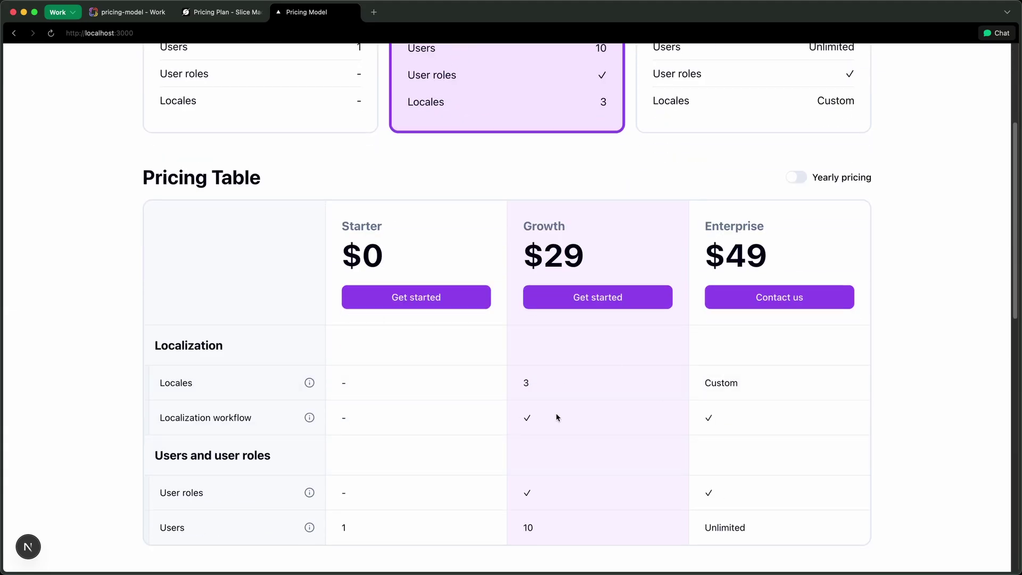